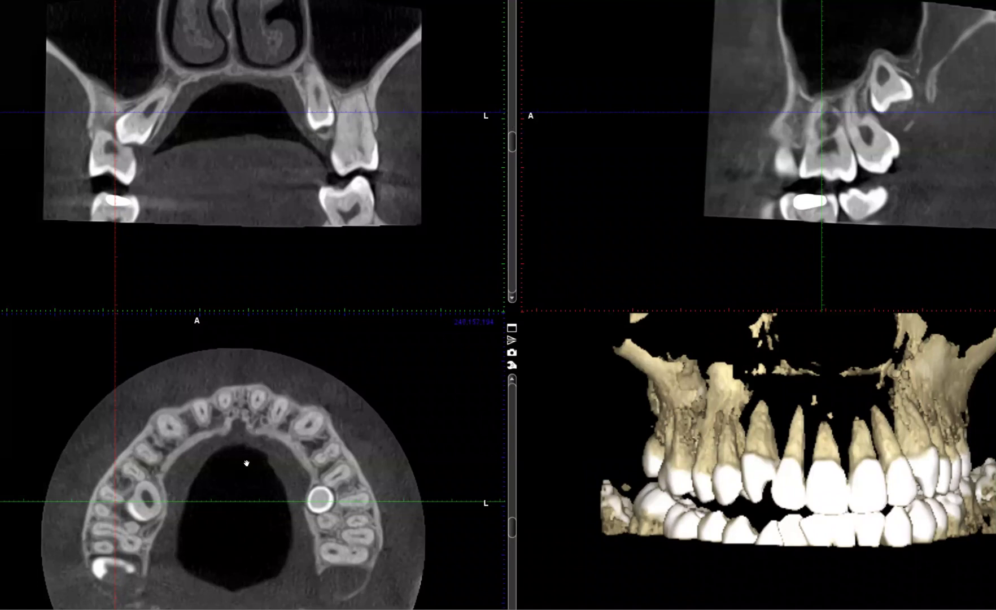
Shift the axial crosshair and move the axial slice to the upper arch level, showing both implants
left_click_drag(244, 461, 255, 455)
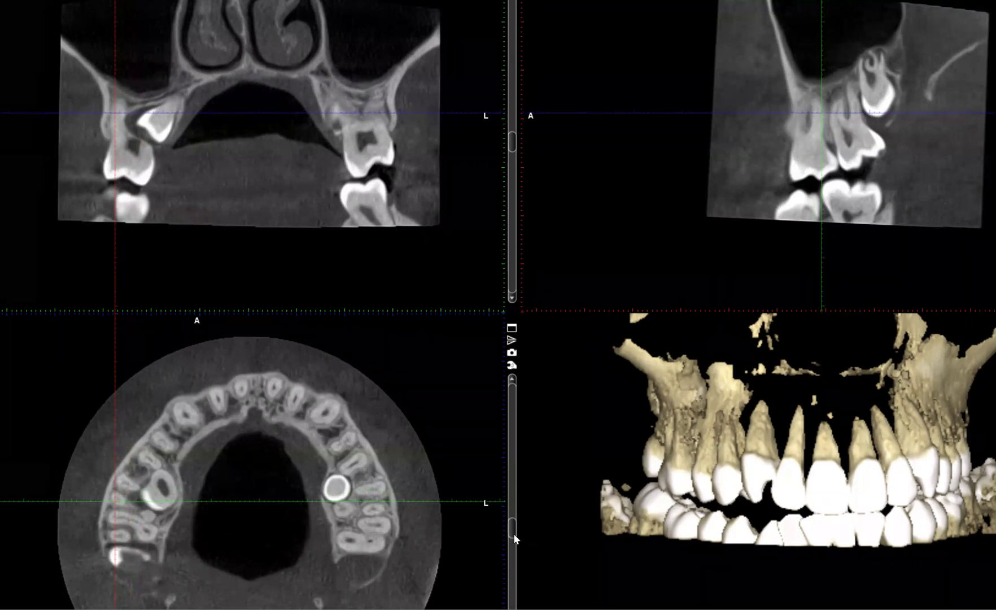
left_click_drag(514, 534, 500, 507)
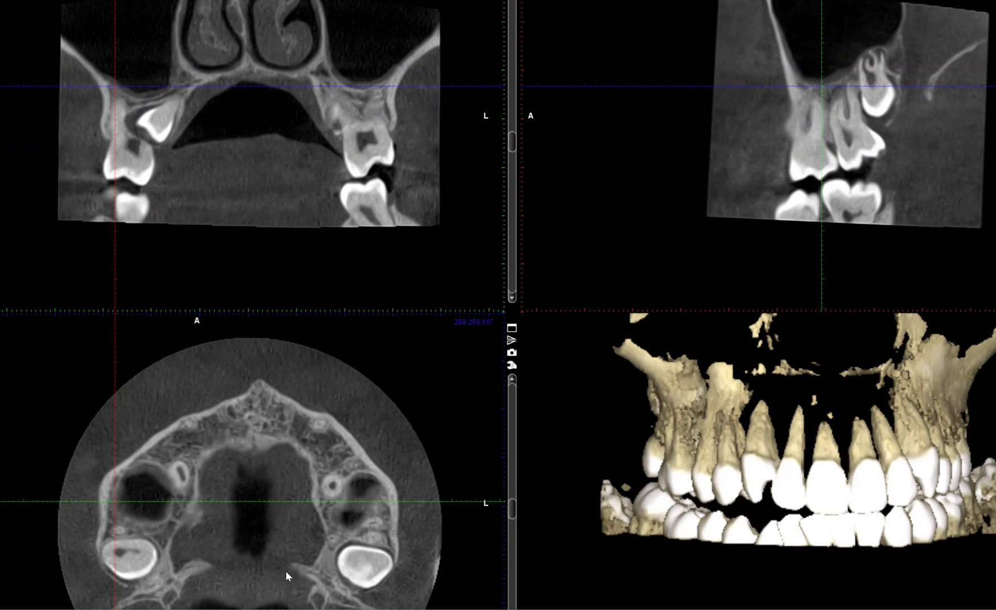
left_click_drag(511, 510, 505, 531)
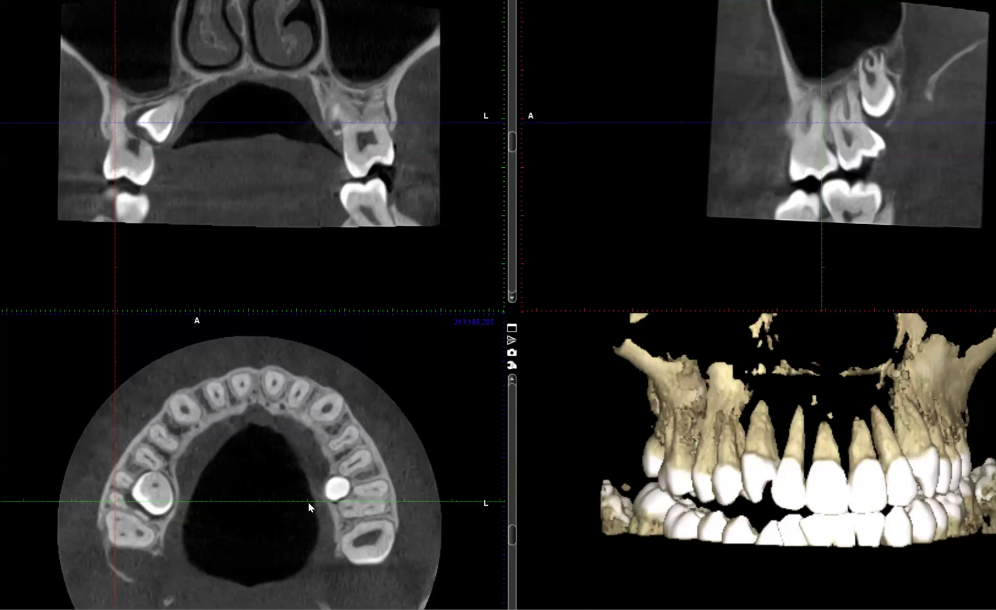
Centre all slices on the implant, nudge the axial image down, and step the coronal slice back and forth
right_click(327, 477)
left_click(322, 441)
left_click_drag(318, 441, 315, 444)
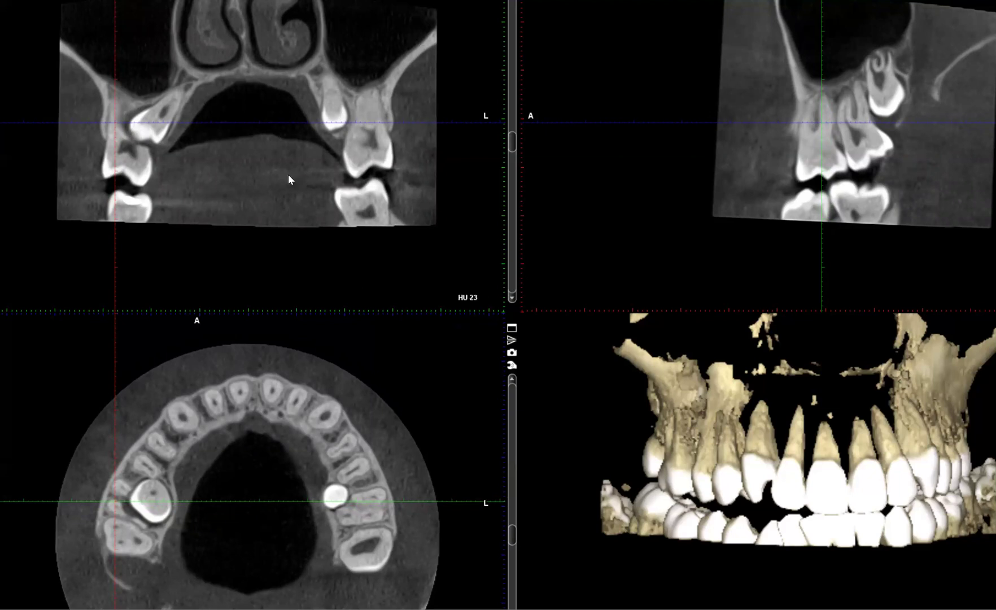
left_click_drag(301, 475, 297, 470)
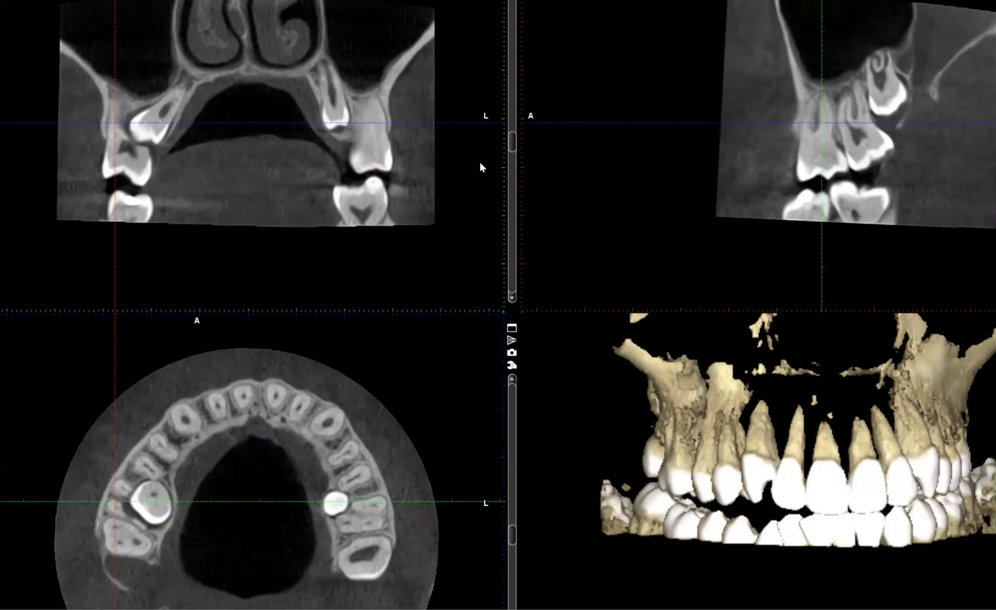
left_click_drag(511, 142, 512, 145)
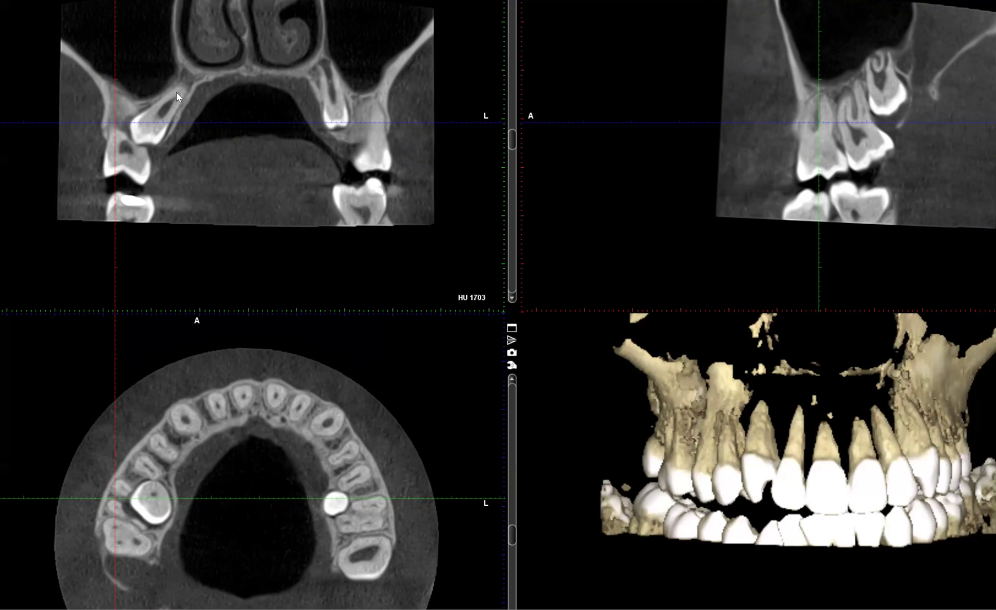
left_click_drag(510, 145, 512, 141)
Zoom the axial view in on the bright implant tooth, pan it into place, and fine-tune the axial level
scroll(511, 140, "down", 3)
mouse_move(512, 141)
left_mouse_down()
mouse_move(510, 153)
mouse_move(511, 140)
left_mouse_up()
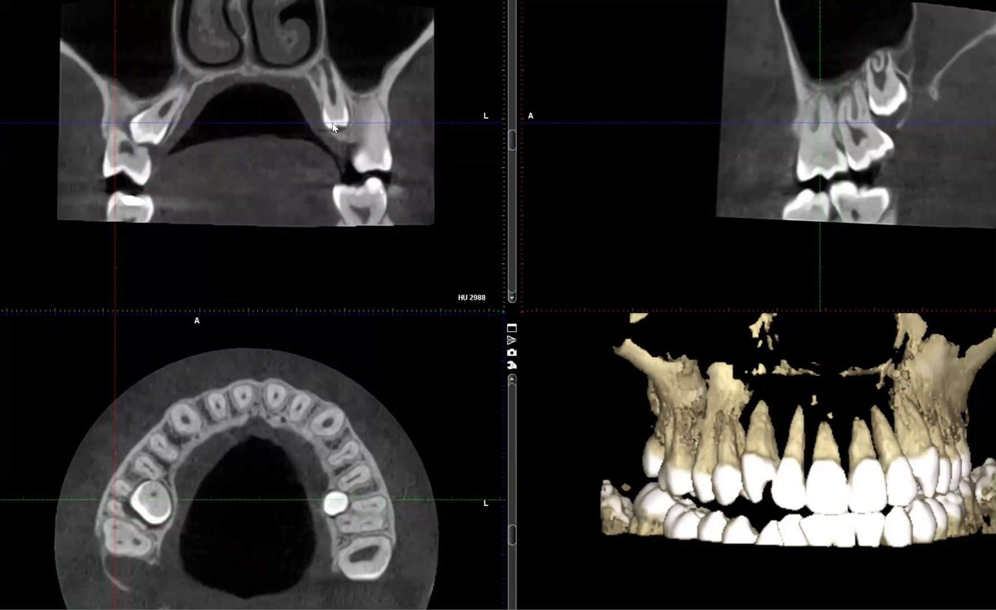
scroll(75, 491, "up", 5)
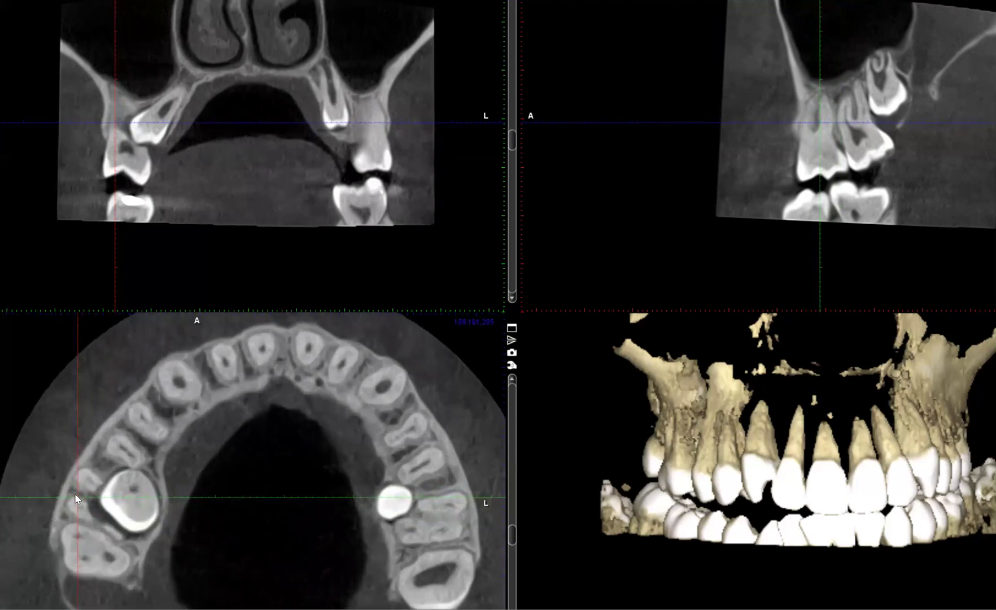
left_click_drag(111, 500, 118, 502)
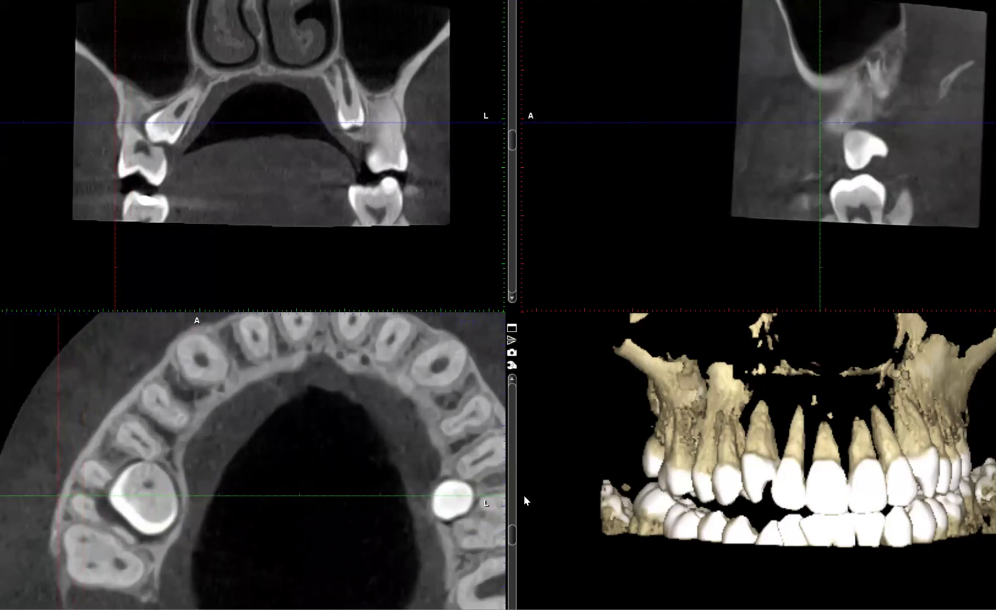
left_click_drag(512, 533, 512, 546)
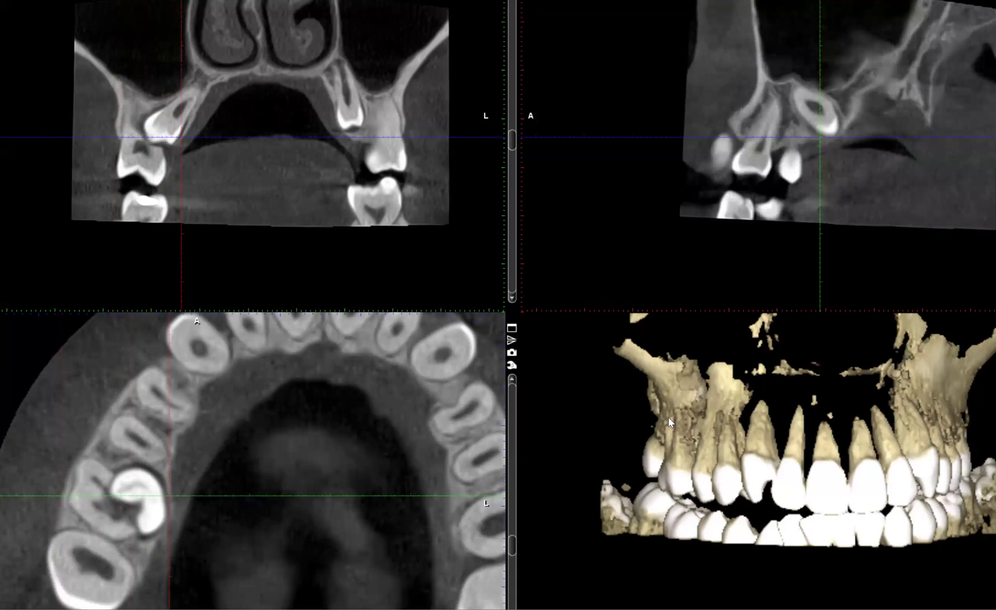
left_click_drag(511, 545, 514, 542)
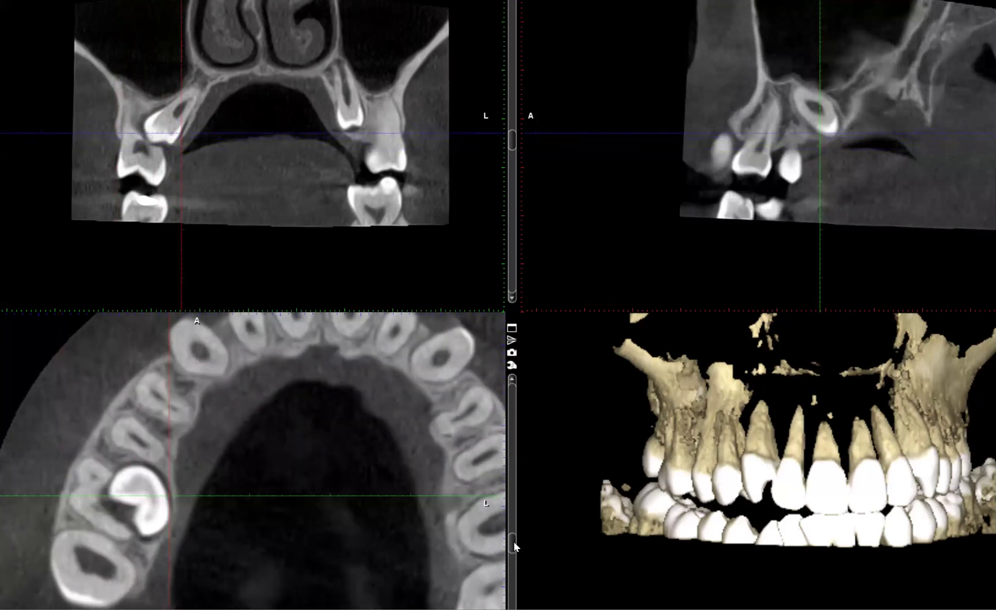
mouse_move(222, 416)
left_mouse_down()
mouse_move(252, 407)
mouse_move(225, 425)
left_mouse_up()
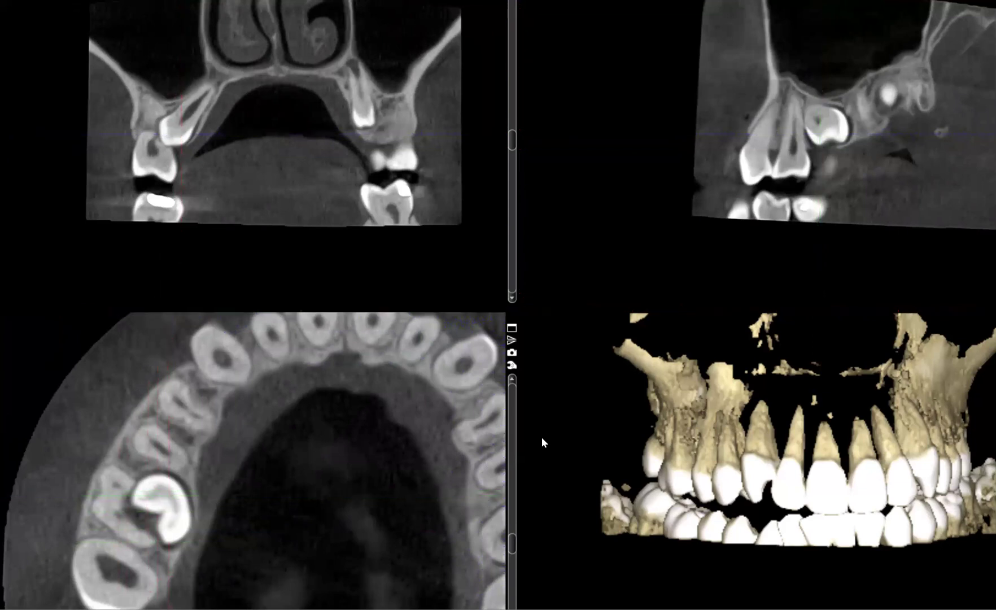
Page the axial slice up and down to a neighbouring level through the curved left tooth
mouse_move(513, 539)
left_mouse_down()
mouse_move(515, 526)
mouse_move(511, 550)
mouse_move(513, 510)
mouse_move(510, 543)
left_mouse_up()
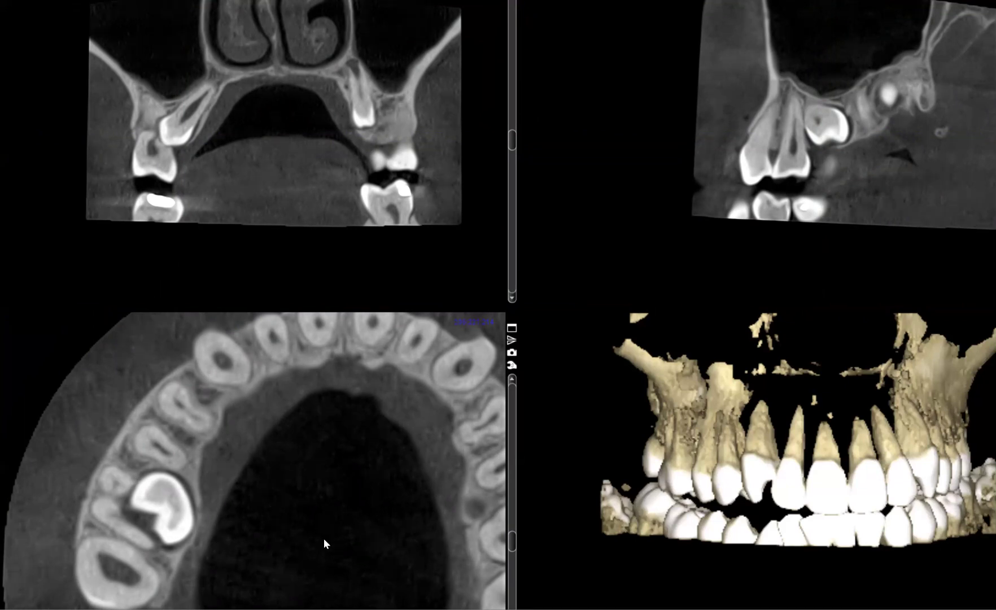
mouse_move(512, 539)
left_mouse_down()
mouse_move(511, 526)
mouse_move(510, 548)
left_mouse_up()
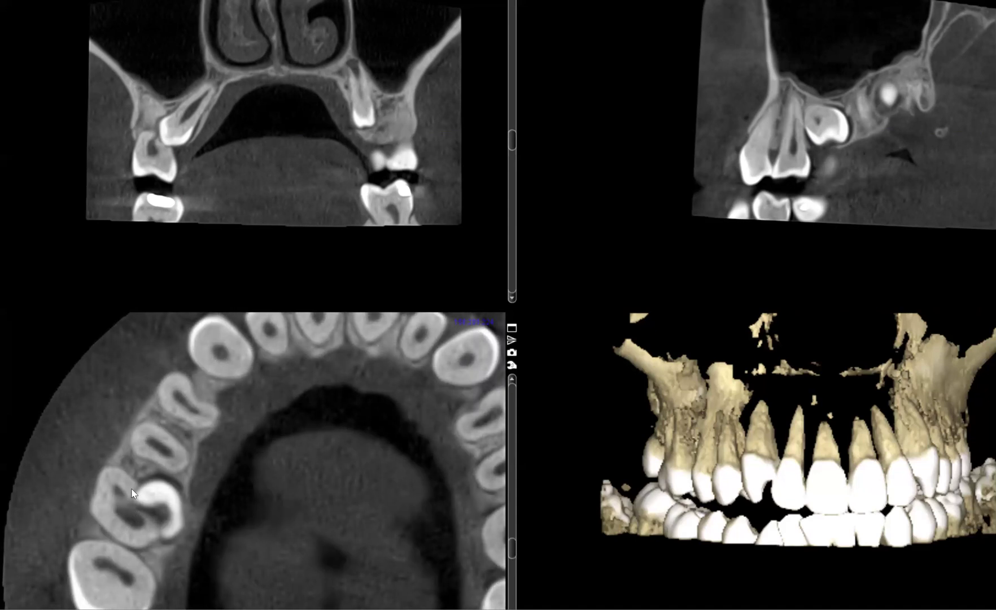
Zoom into the coronal view on the angled left tooth and shift its slice level
scroll(110, 104, "up", 5)
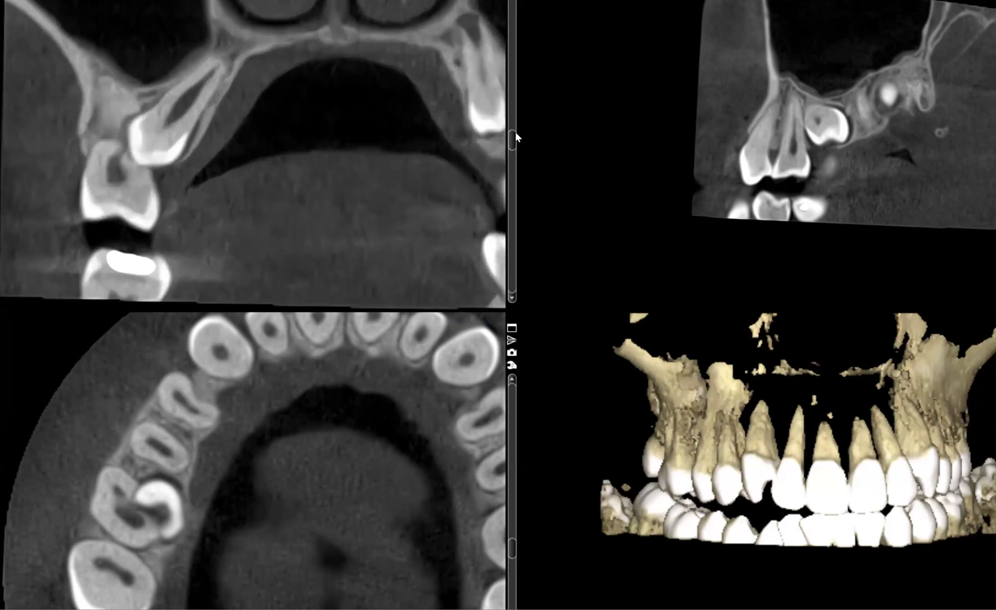
left_click_drag(511, 134, 511, 143)
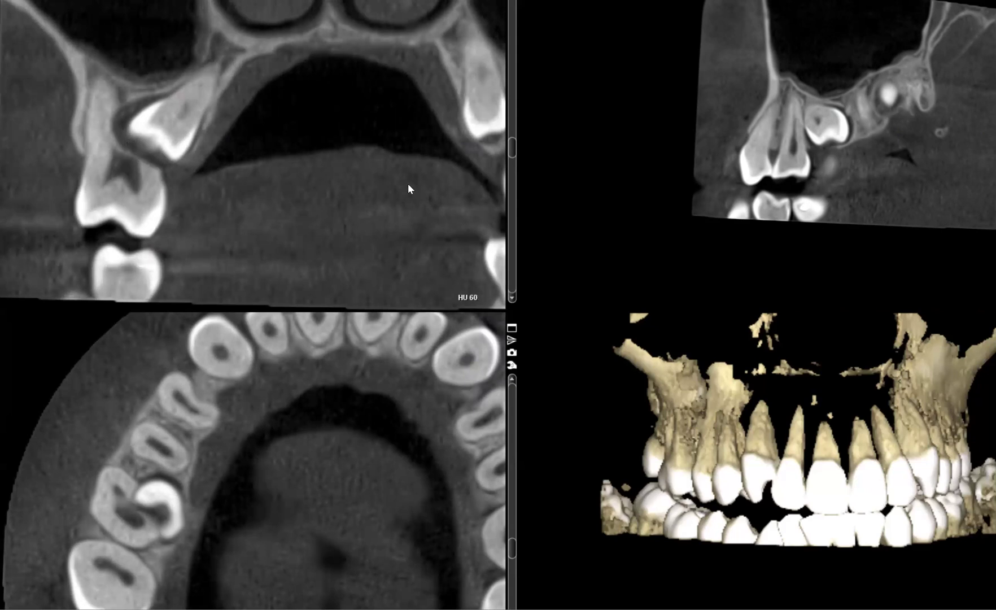
left_click_drag(510, 152, 507, 145)
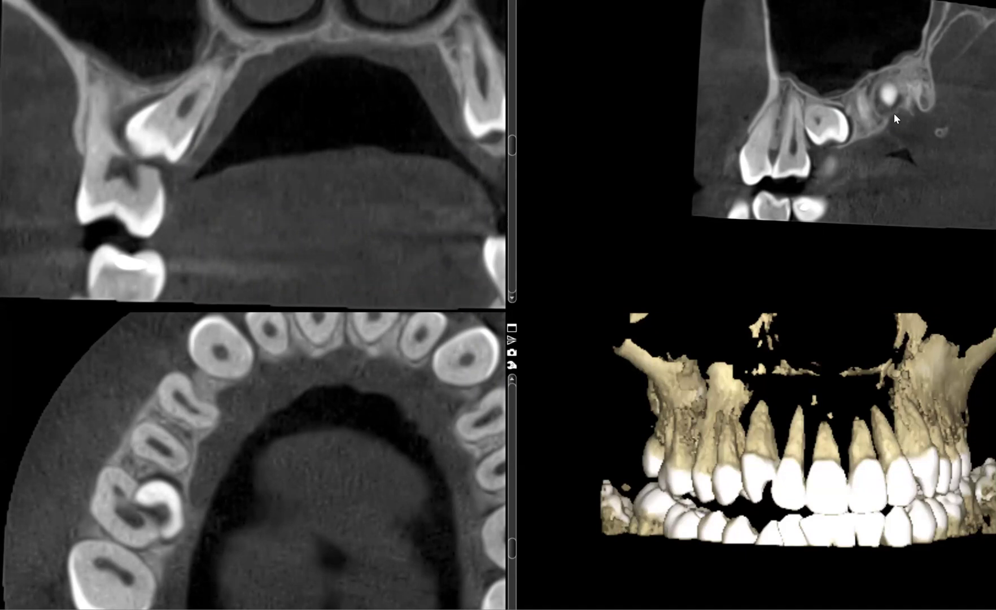
scroll(785, 112, "up", 3)
Zoom the sagittal view onto the impacted tooth and move the axial slice across the restored crown
scroll(785, 156, "down", 10)
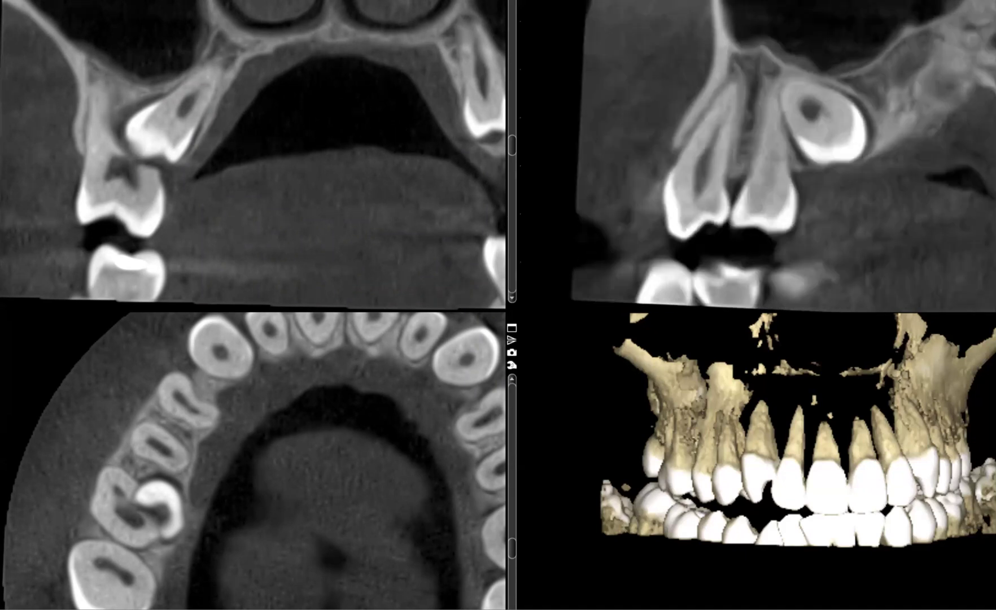
scroll(796, 155, "down", 5)
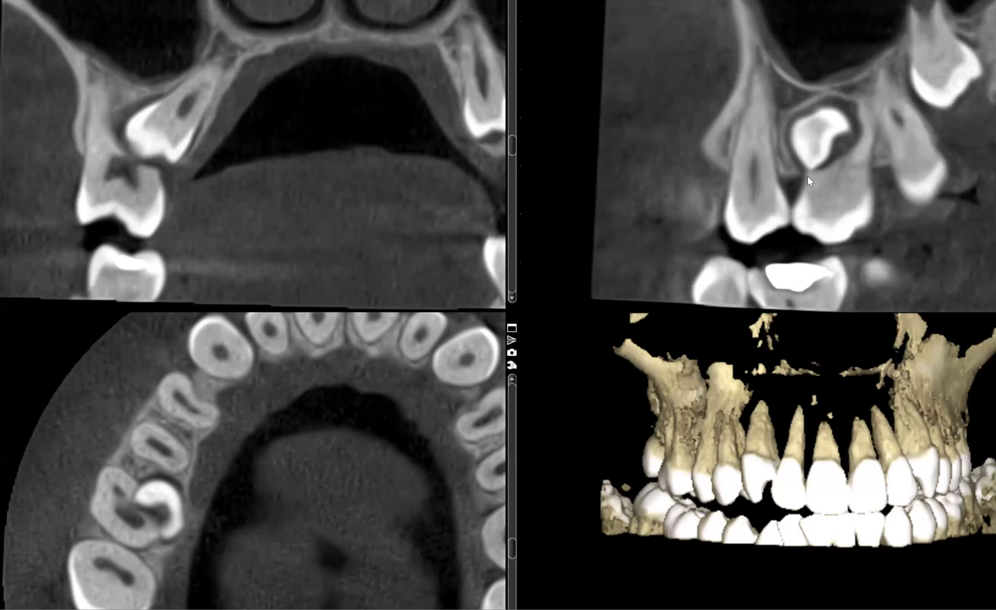
mouse_move(515, 542)
left_mouse_down()
mouse_move(508, 528)
mouse_move(510, 538)
left_mouse_up()
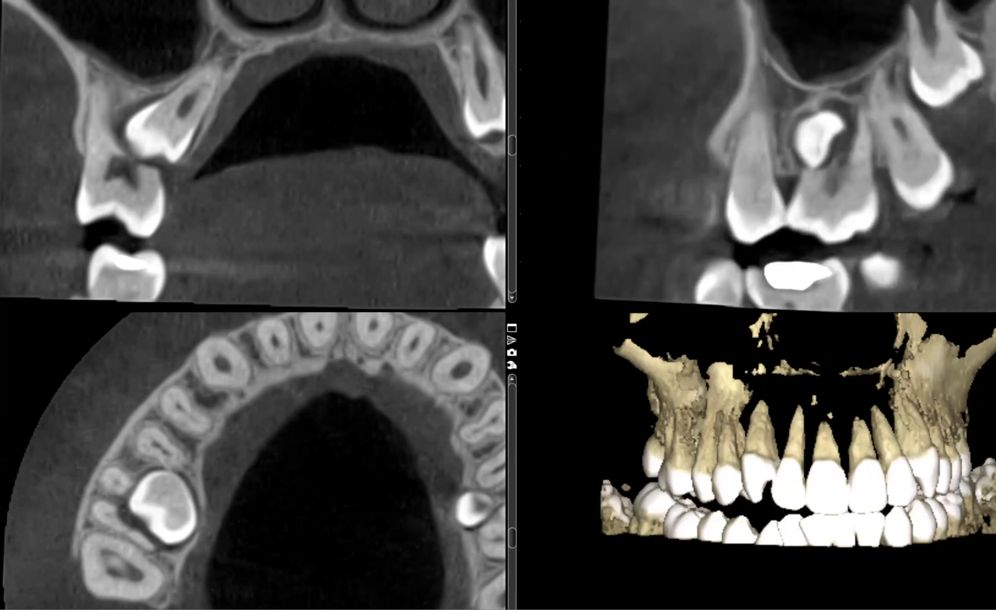
scroll(881, 235, "down", 1)
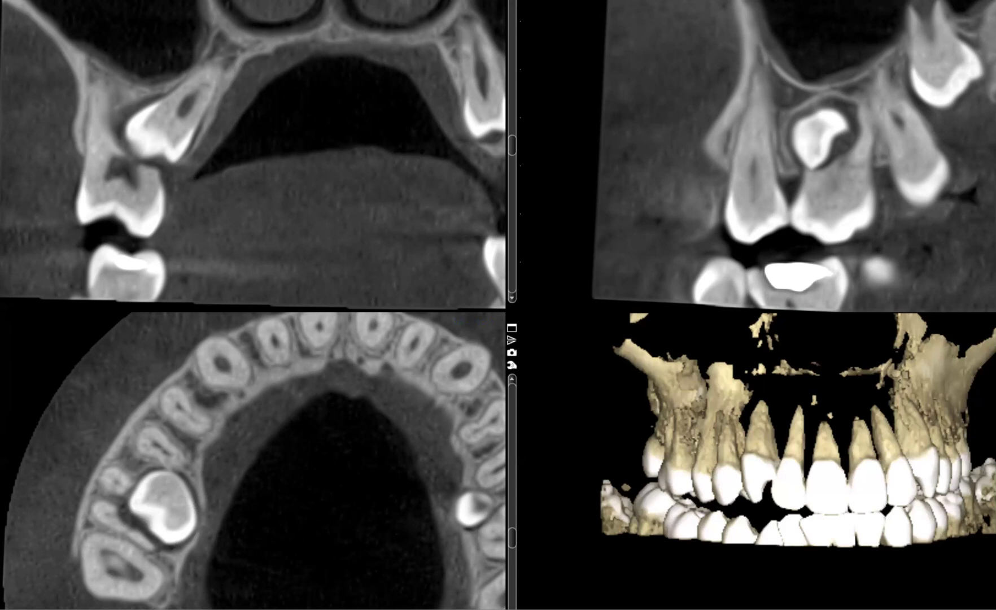
Rotate the reference lines to angle the slice planes through the upper molar region
left_click_drag(356, 178, 372, 89)
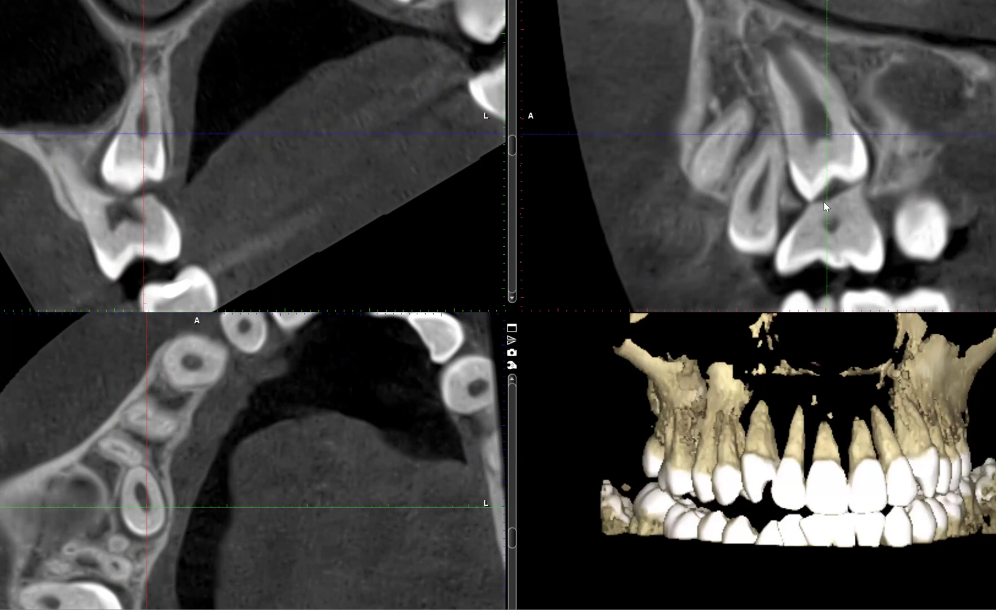
Step through coronal slices, adjust the axial level, and rotate the axial plane along the impacted tooth
scroll(710, 223, "down", 1)
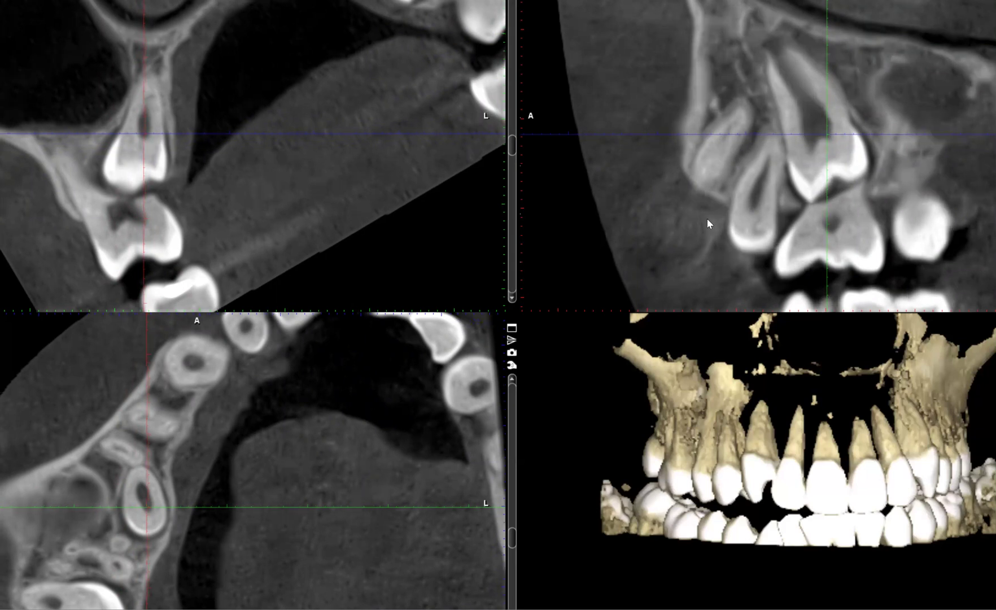
scroll(757, 155, "down", 4)
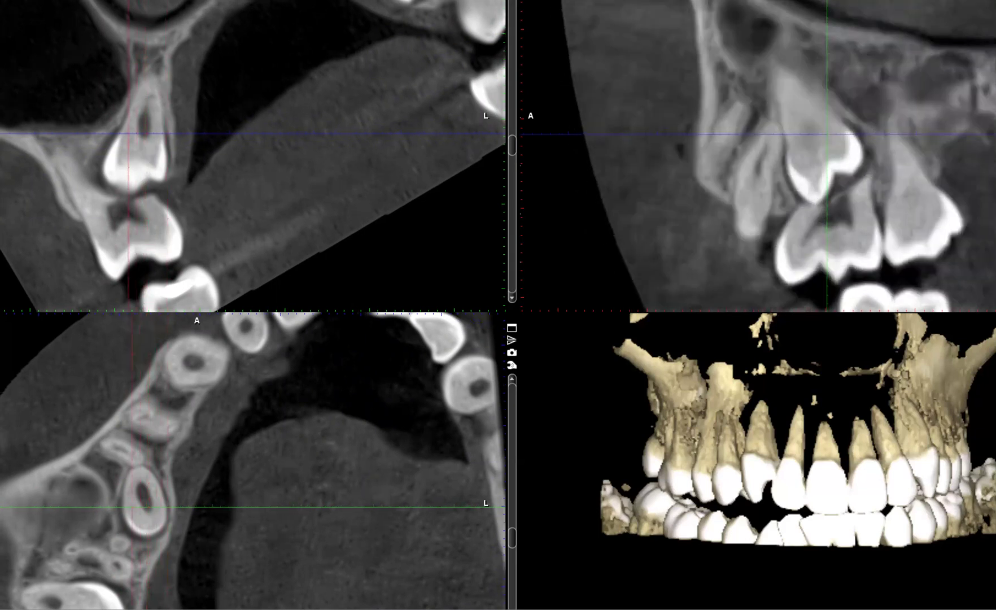
scroll(757, 155, "down", 6)
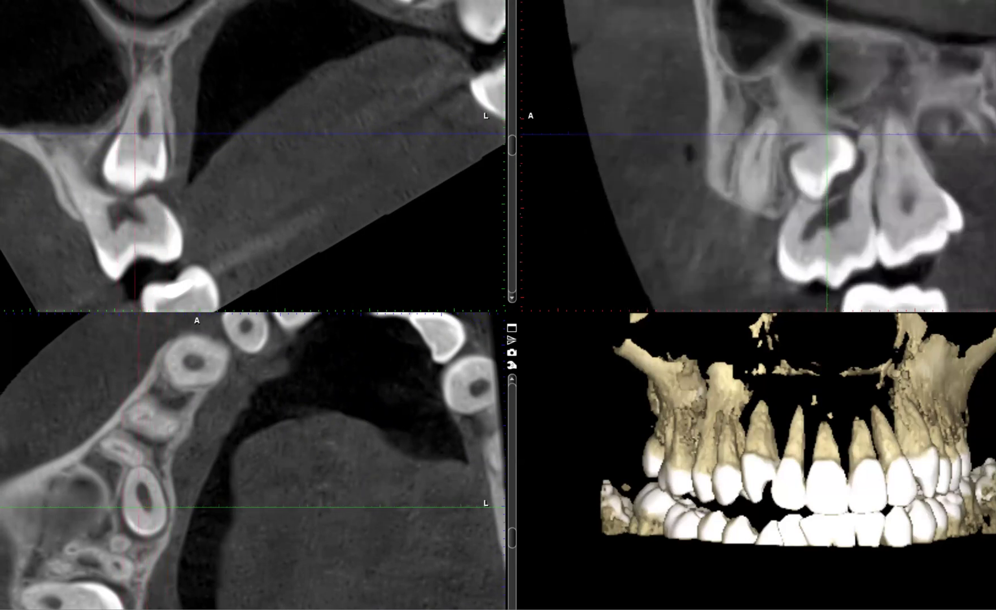
scroll(674, 166, "down", 2)
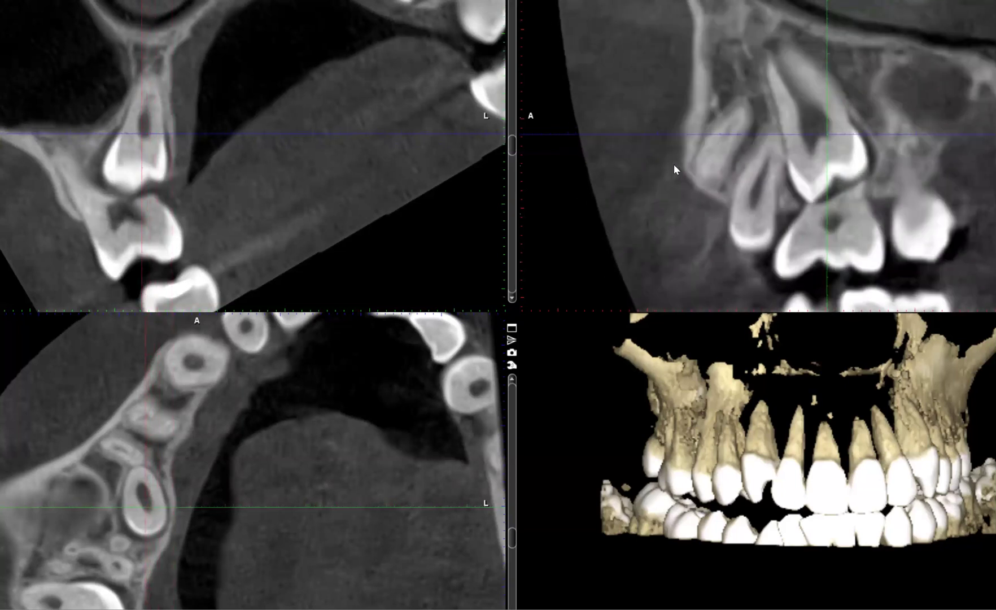
scroll(918, 148, "down", 3)
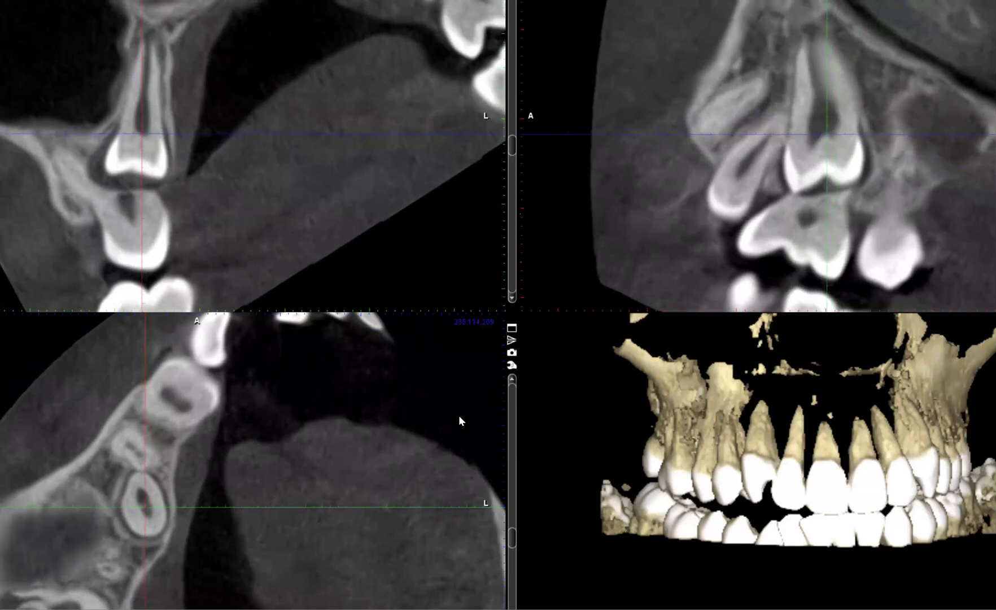
mouse_move(513, 533)
left_mouse_down()
mouse_move(514, 560)
mouse_move(515, 543)
left_mouse_up()
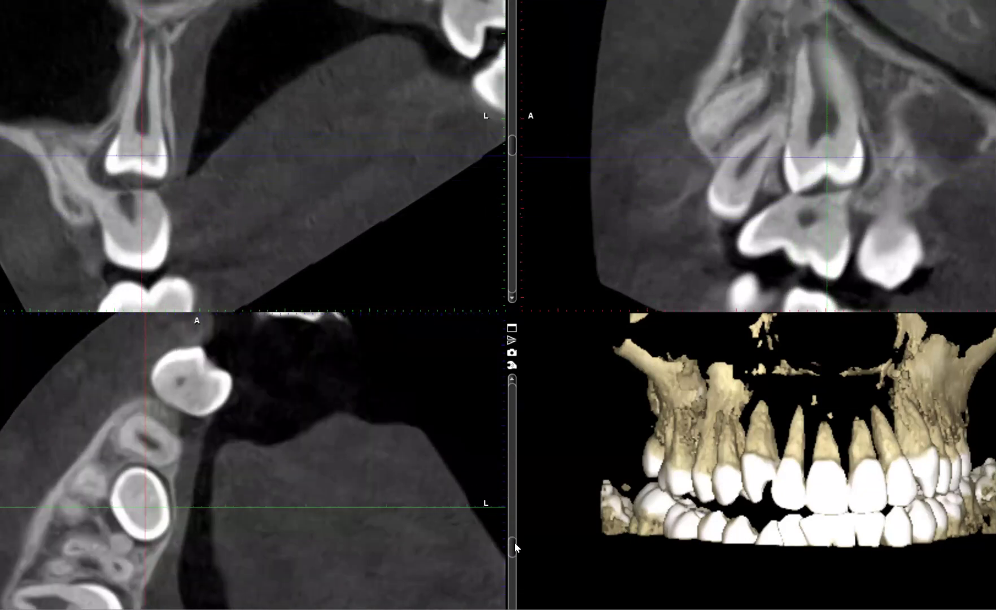
left_click_drag(378, 479, 336, 452)
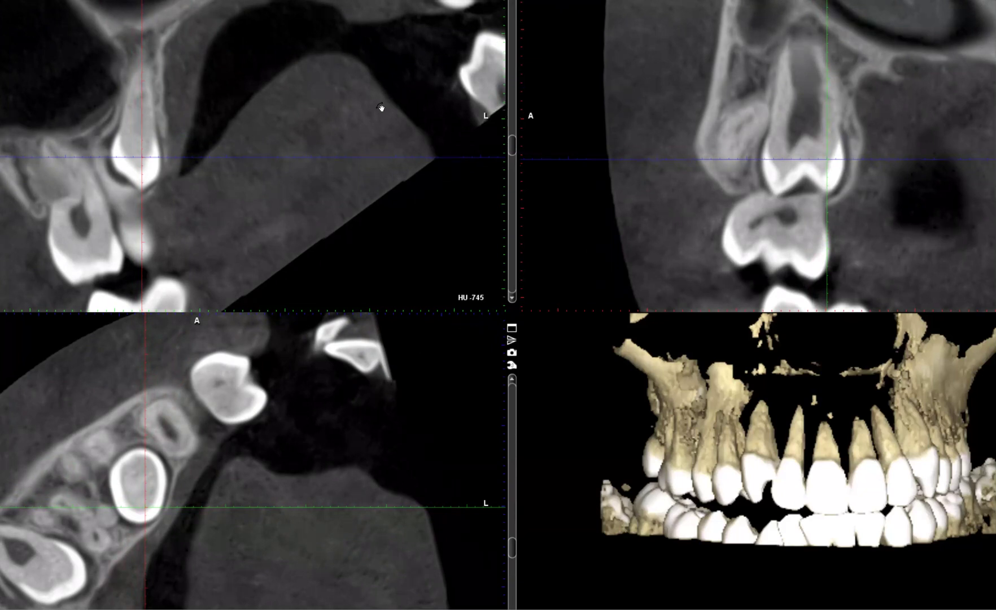
Rotate the slice planes twice, reset the axial level, and zoom the axial view on the round implant
left_click_drag(383, 104, 367, 173)
left_click_drag(373, 447, 345, 355)
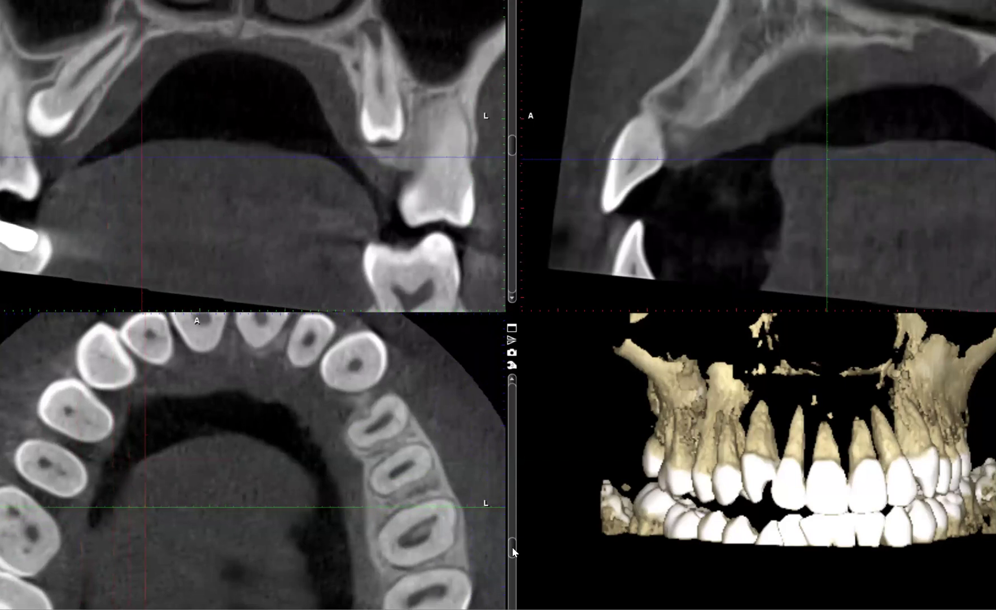
left_click_drag(512, 546, 513, 534)
left_click_drag(357, 528, 309, 520)
scroll(293, 534, "up", 2)
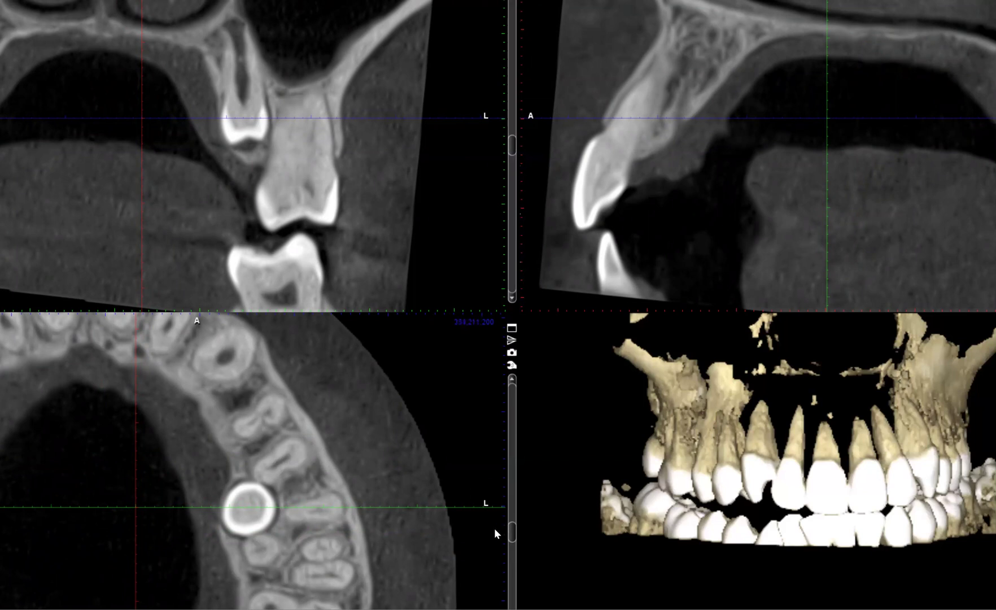
Adjust the axial and coronal levels until the coronal slice crosses the bright round tooth
scroll(511, 539, "up", 5)
scroll(516, 515, "up", 3)
scroll(514, 534, "down", 3)
mouse_move(511, 533)
left_mouse_down()
mouse_move(511, 541)
mouse_move(514, 519)
mouse_move(513, 534)
left_mouse_up()
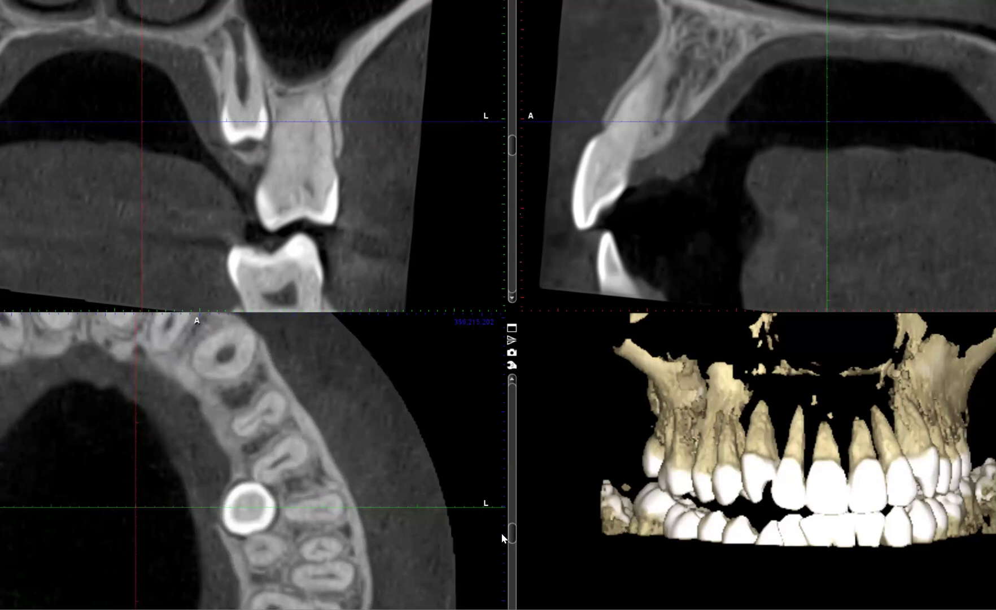
left_click_drag(511, 533, 514, 536)
scroll(278, 169, "up", 2)
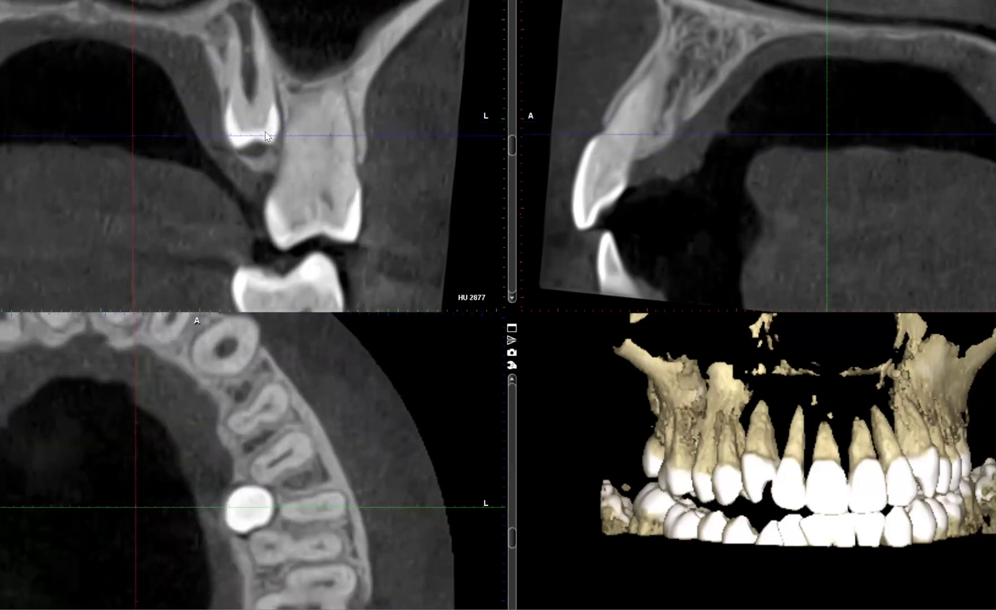
left_click_drag(512, 145, 512, 148)
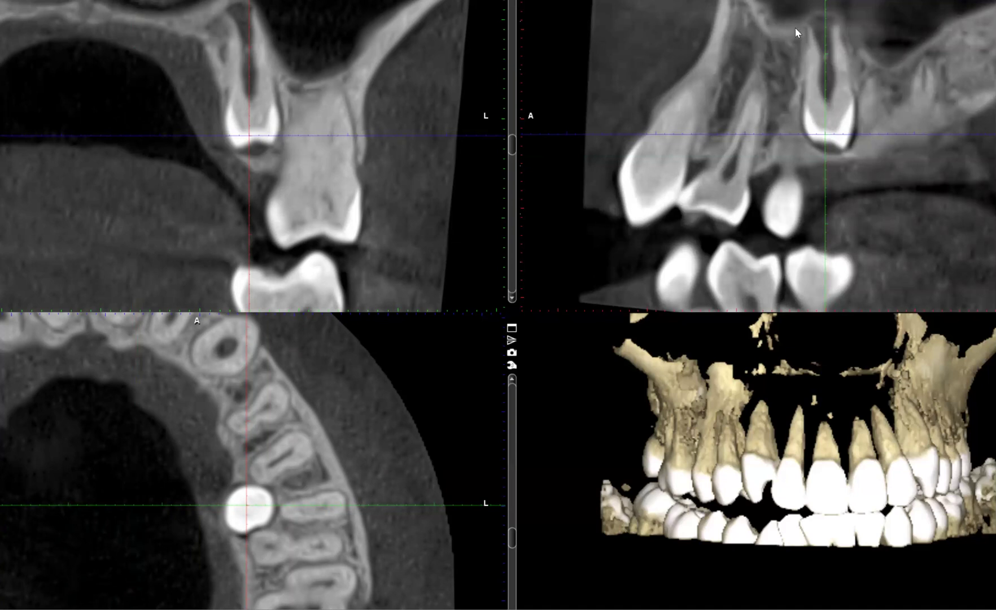
Nudge the coronal slice, then rotate the 3D volume to look straight down on the upper arch
scroll(801, 25, "down", 2)
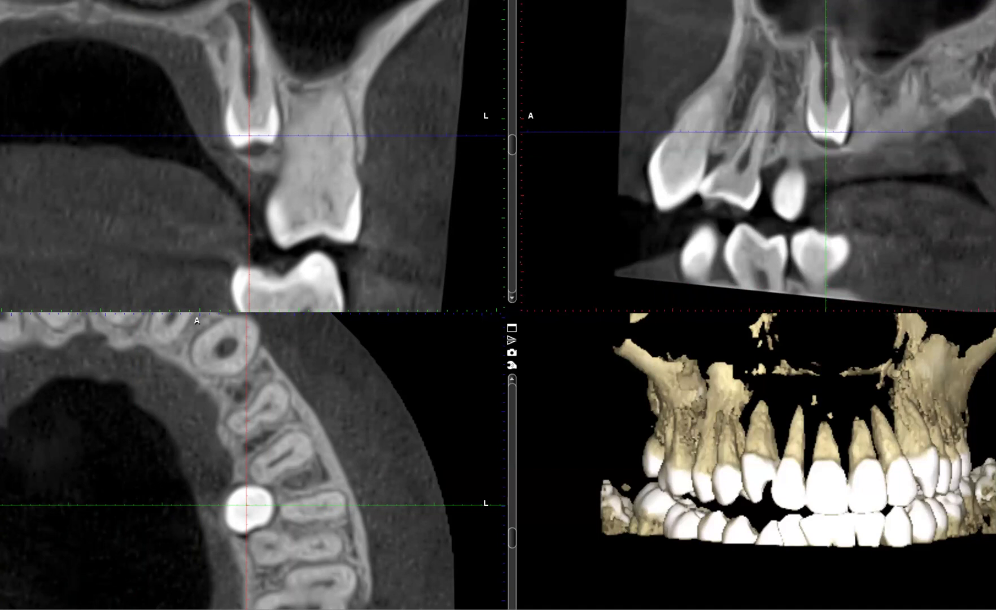
scroll(805, 155, "down", 4)
scroll(910, 68, "up", 2)
left_click_drag(822, 430, 718, 411)
left_click_drag(744, 461, 659, 412)
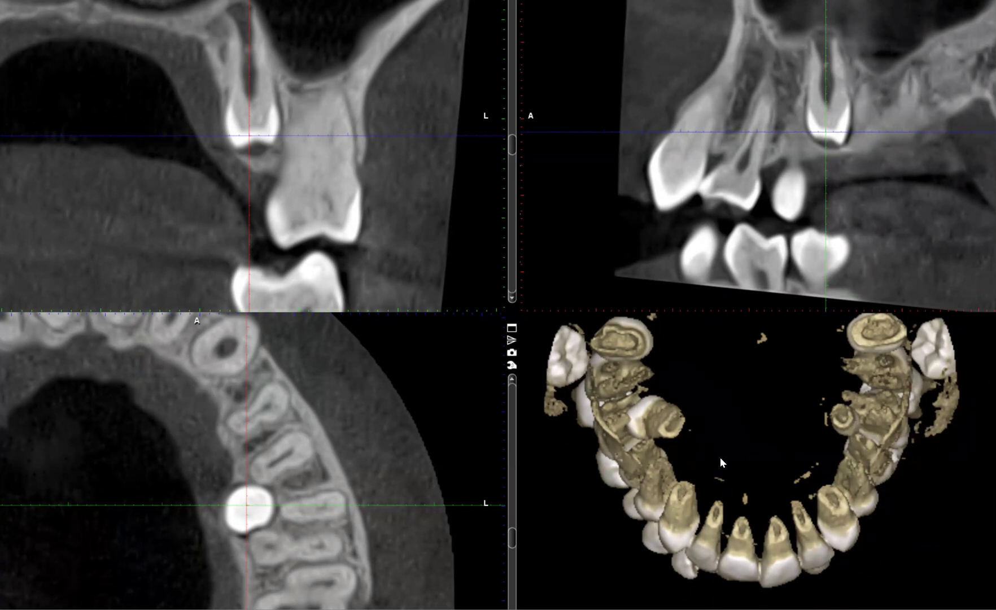
Rotate the 3D render to a frontal side view and magnify the upper teeth and their roots
left_click_drag(720, 457, 761, 472)
scroll(757, 466, "up", 5)
scroll(757, 486, "up", 3)
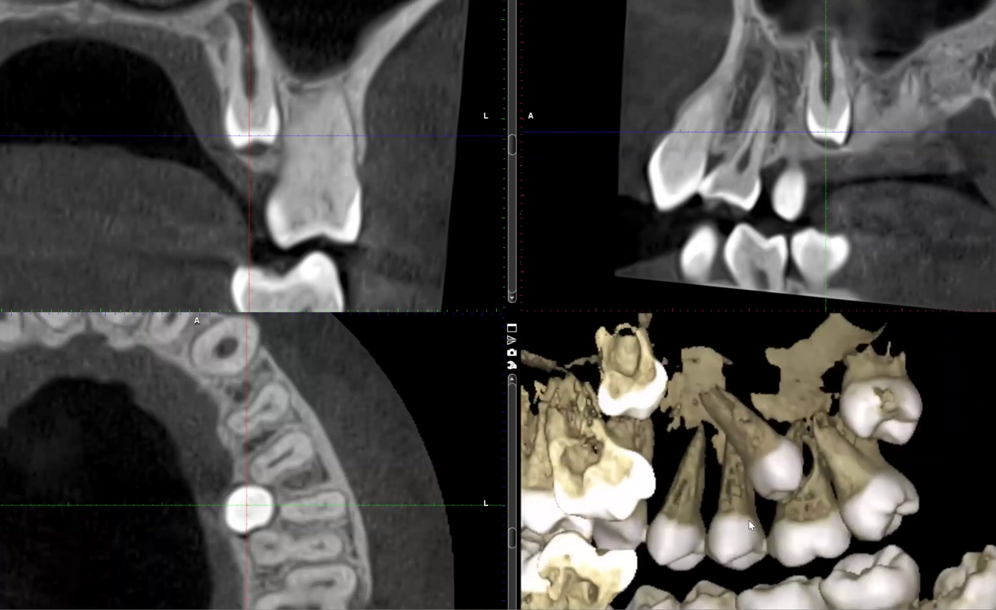
scroll(796, 502, "up", 3)
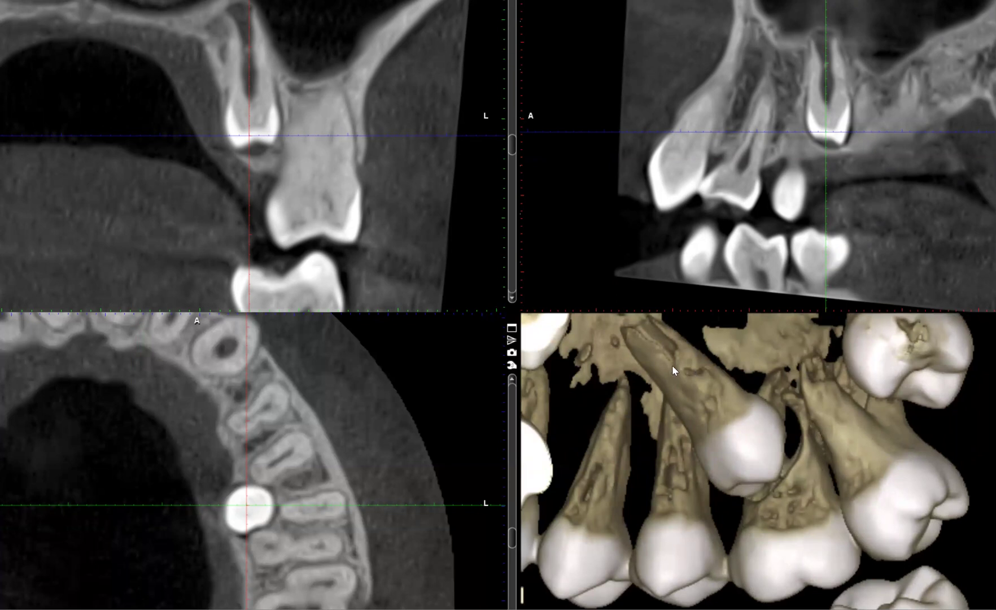
left_click_drag(747, 473, 887, 494)
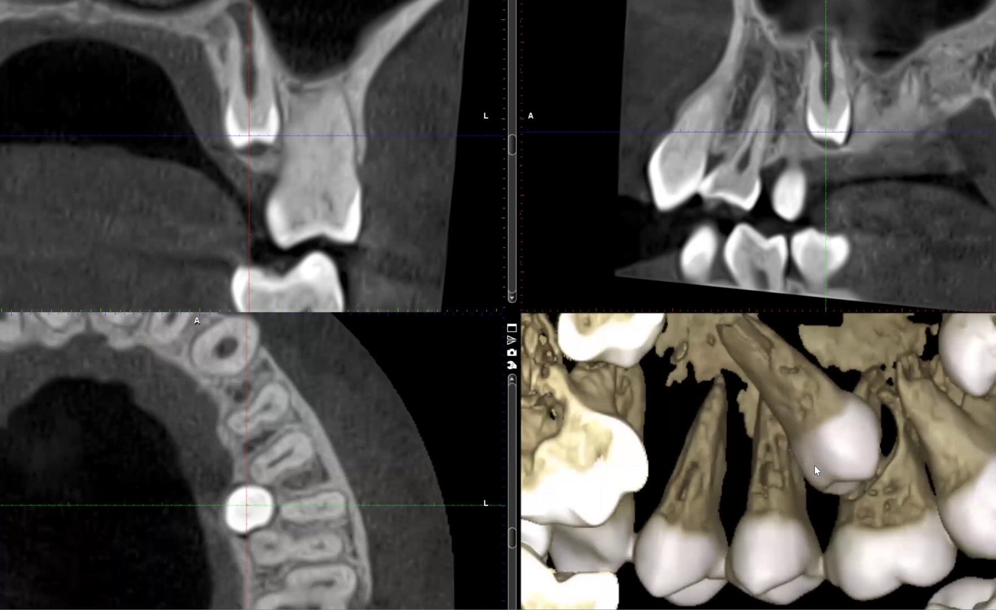
Orbit and zoom around the upper incisors to view roots and erupting crowns from below
scroll(815, 465, "down", 3)
left_click_drag(810, 463, 809, 486)
scroll(823, 480, "up", 3)
left_click_drag(804, 429, 772, 377)
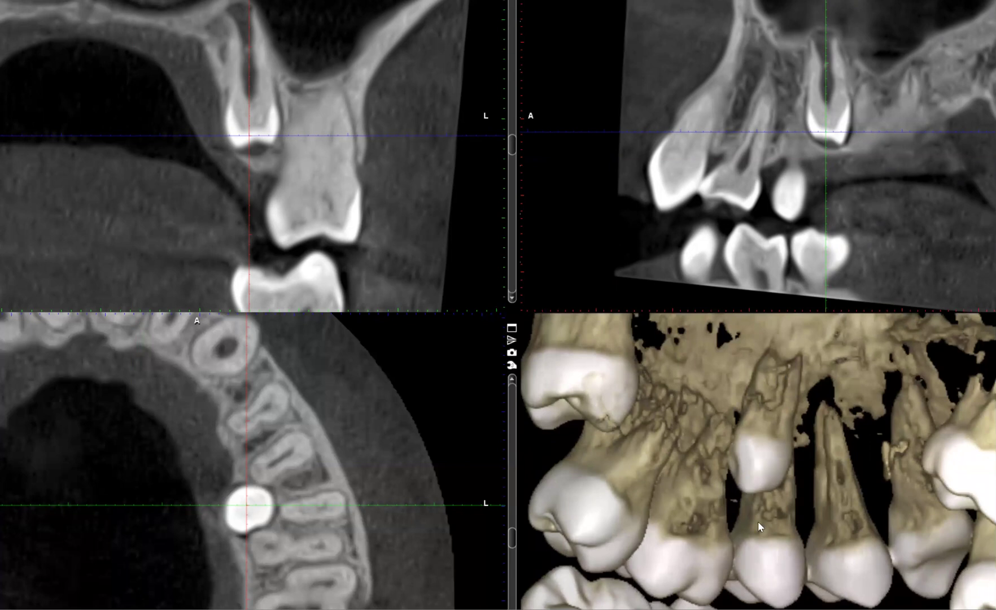
left_click_drag(758, 521, 837, 507)
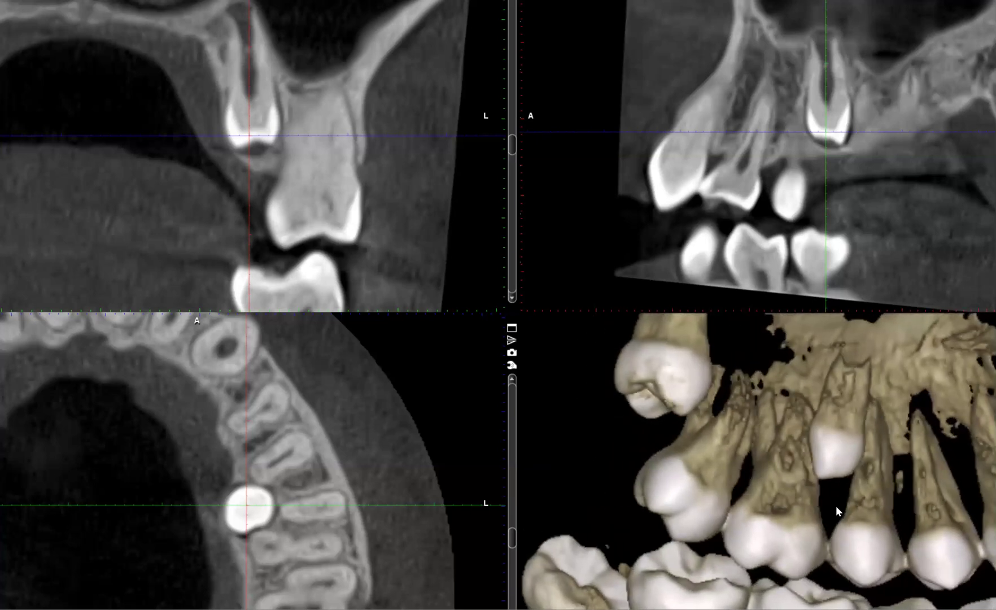